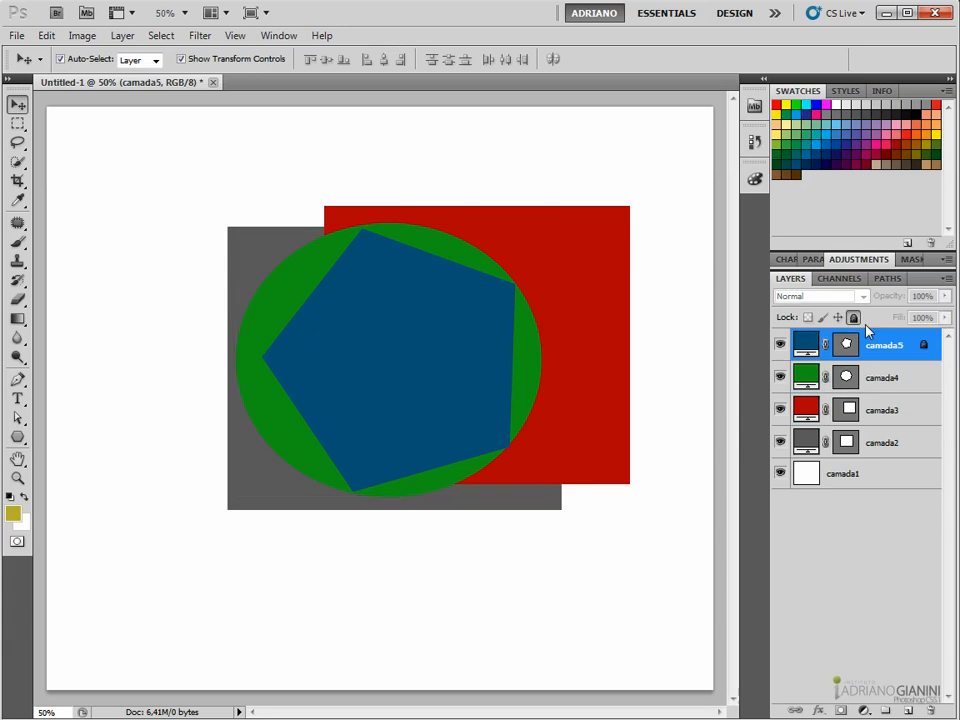
# - Remove the full lock from the camada5 layer and select the white background layer camada1
pyautogui.click(853, 318)
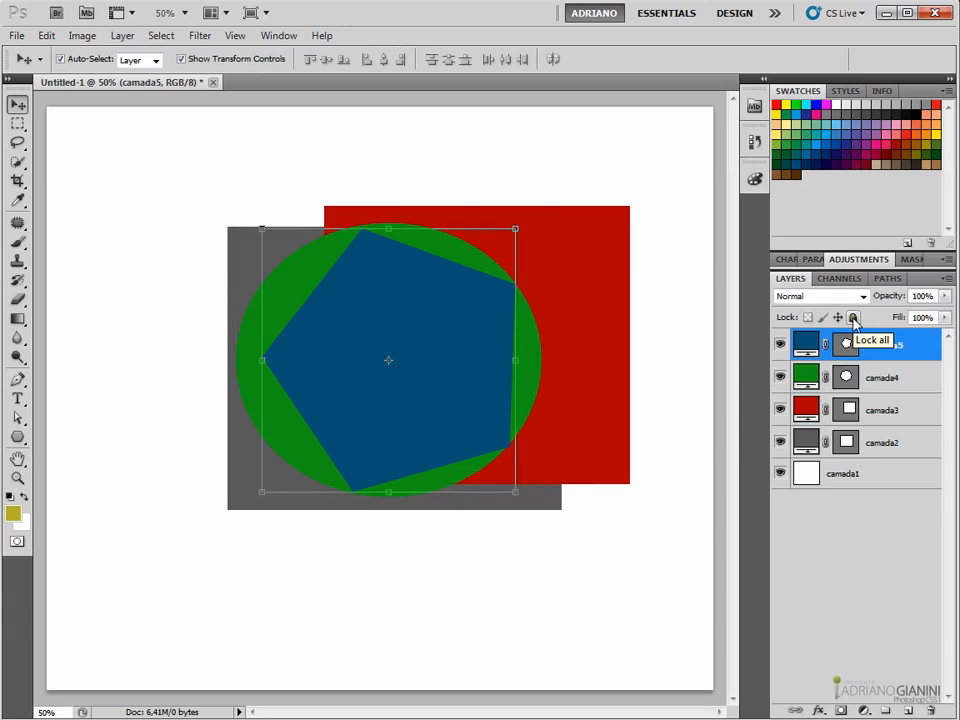
pyautogui.click(781, 474)
pyautogui.click(781, 474)
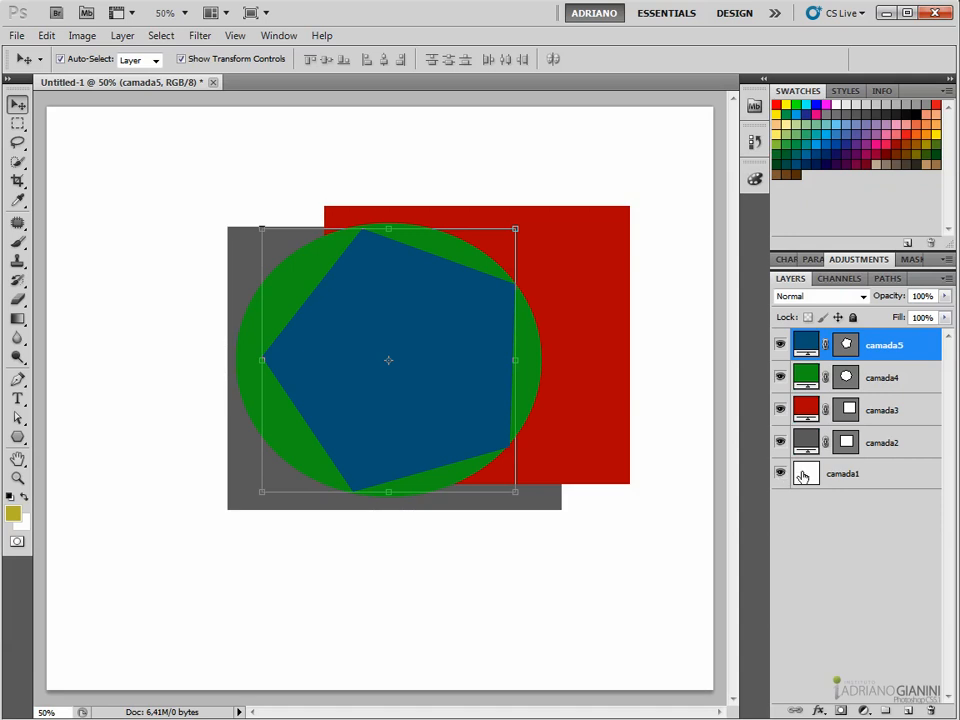
pyautogui.click(862, 479)
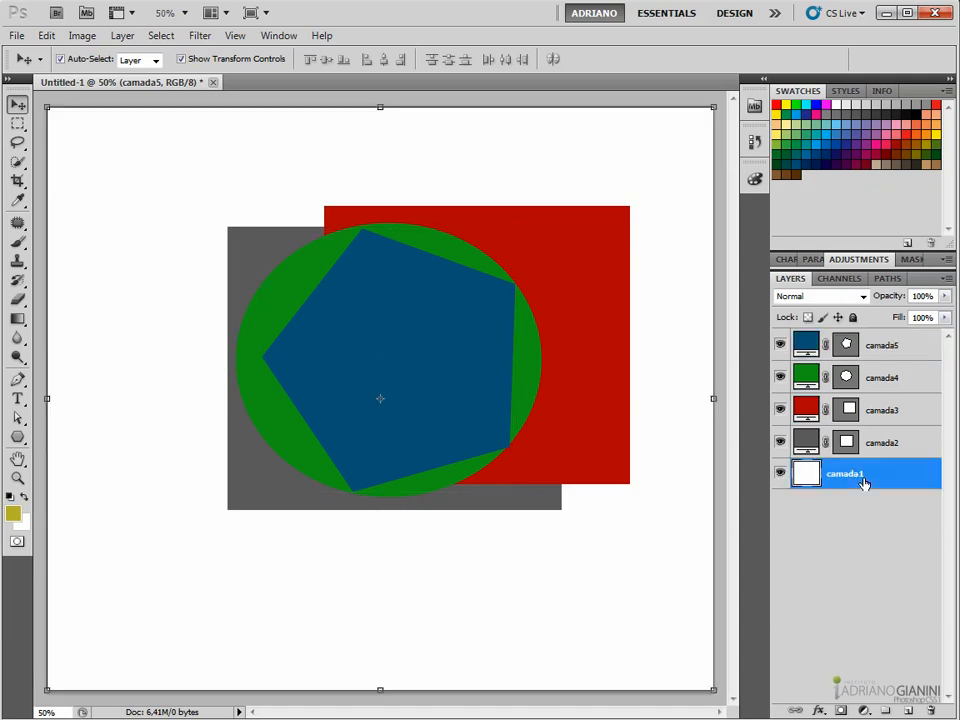
# - Toggle the visibility of camada2, camada3, camada4 and camada5 off and on to examine which shape each layer holds
pyautogui.click(781, 442)
pyautogui.click(781, 442)
pyautogui.click(781, 442)
pyautogui.click(781, 442)
pyautogui.click(781, 442)
pyautogui.click(781, 442)
pyautogui.click(781, 410)
pyautogui.click(781, 410)
pyautogui.click(781, 410)
pyautogui.click(781, 410)
pyautogui.click(781, 410)
pyautogui.click(781, 410)
pyautogui.click(781, 377)
pyautogui.click(781, 377)
pyautogui.click(781, 377)
pyautogui.click(781, 377)
pyautogui.click(781, 345)
pyautogui.click(781, 345)
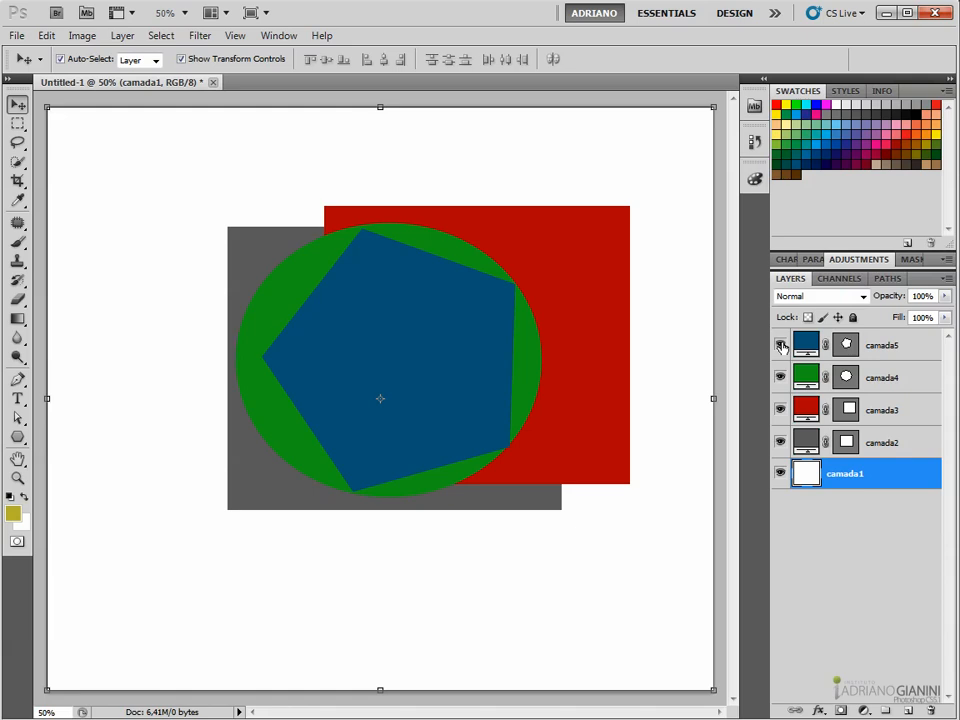
# - Nudge the gray rectangle slightly up and right, move the red rectangle left to overlap it more, and reselect the background
pyautogui.click(283, 487)
pyautogui.moveTo(283, 492)
pyautogui.mouseDown()
pyautogui.moveTo(277, 506)
pyautogui.moveTo(285, 484)
pyautogui.moveTo(286, 495)
pyautogui.mouseUp()
pyautogui.click(561, 339)
pyautogui.moveTo(612, 344); pyautogui.dragTo(546, 365)
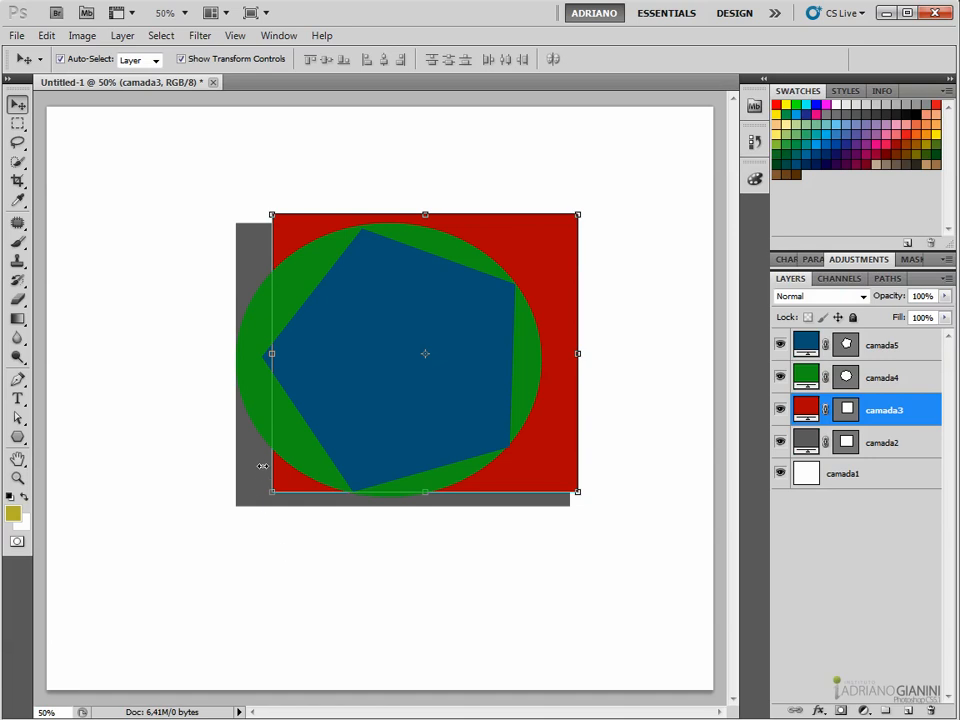
pyautogui.click(316, 553)
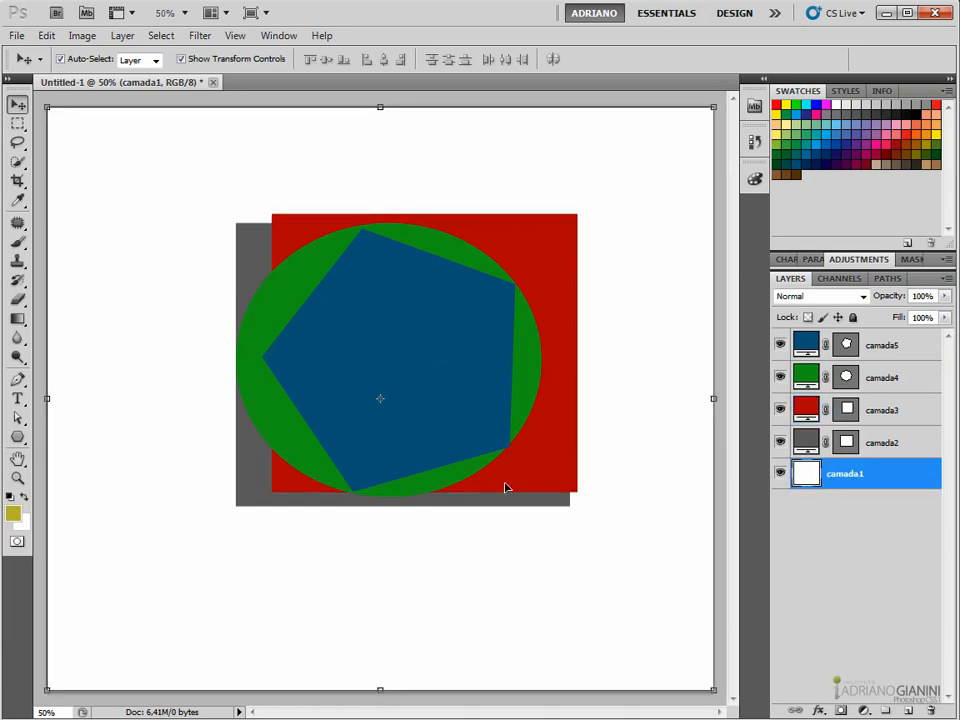
# - Move the green camada4 circle slightly left behind the blue pentagon
pyautogui.click(557, 246)
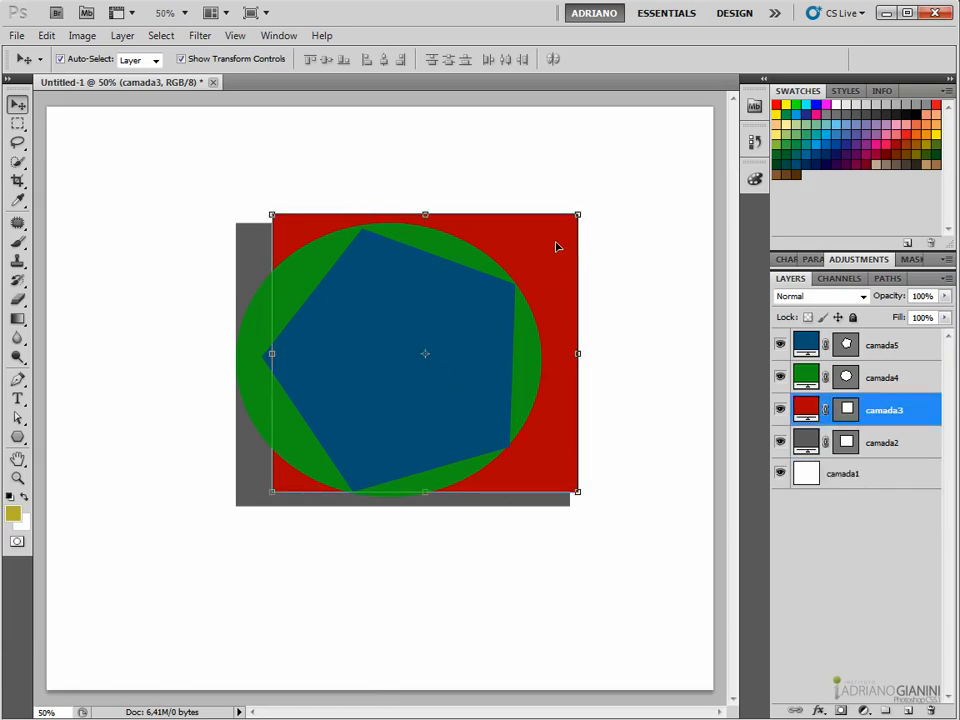
pyautogui.click(378, 325)
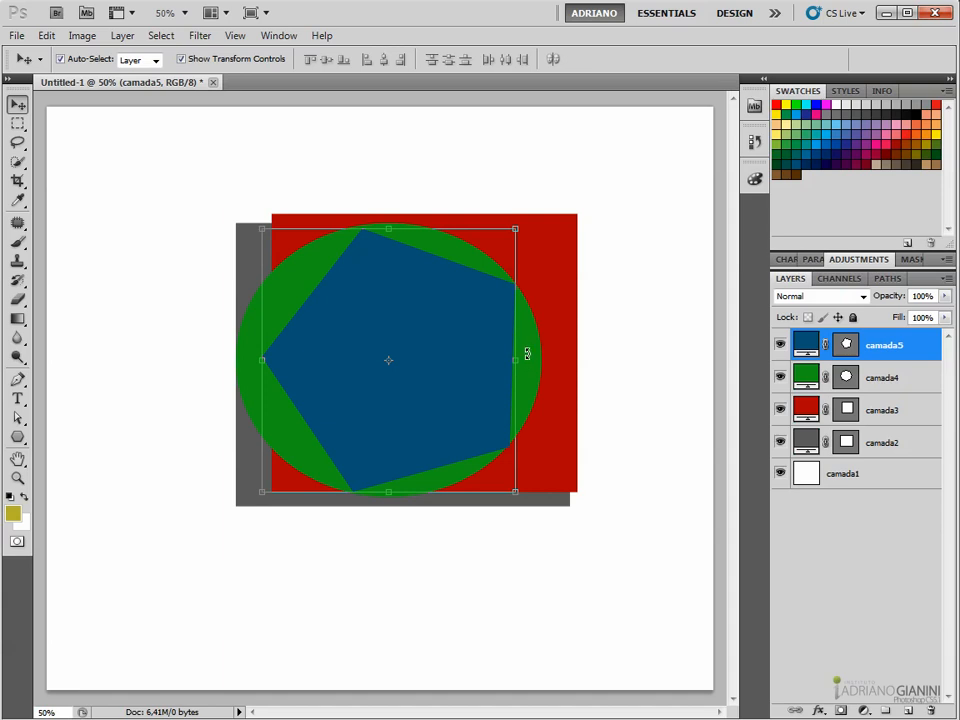
pyautogui.click(540, 362)
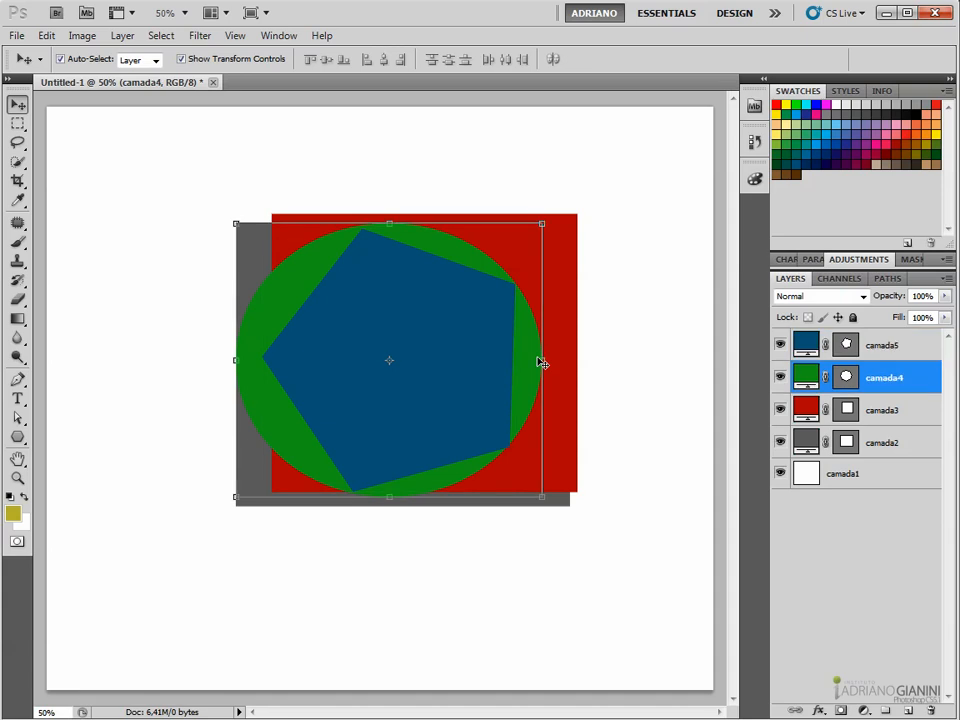
pyautogui.moveTo(525, 362); pyautogui.dragTo(515, 366)
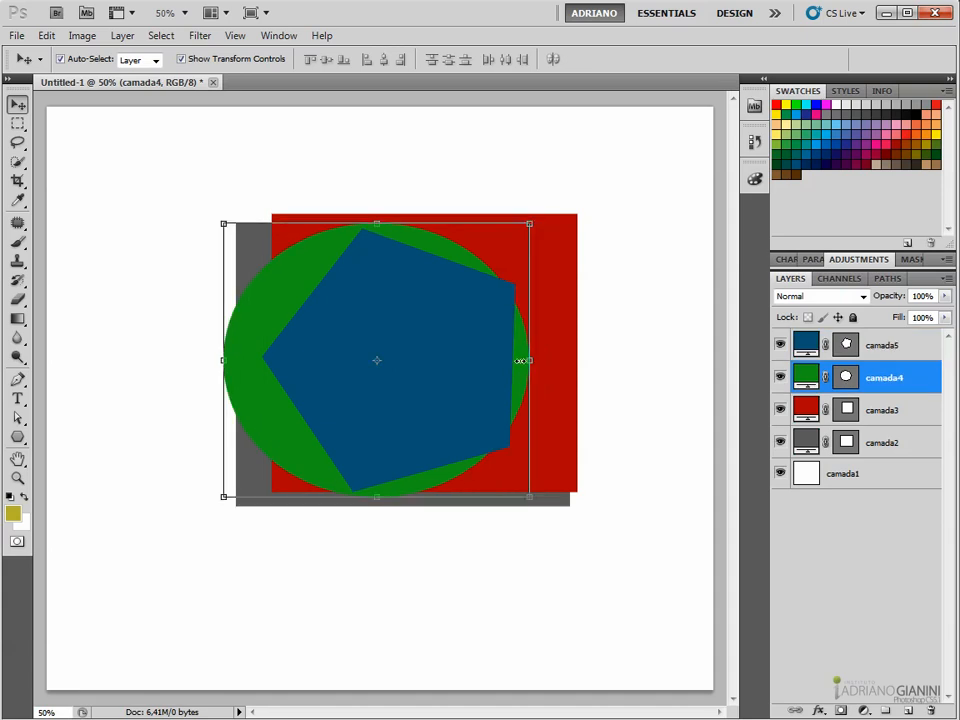
# - Auto-select the pentagon, the red rectangle and the background on the canvas to examine which layer each point picks
pyautogui.click(459, 384)
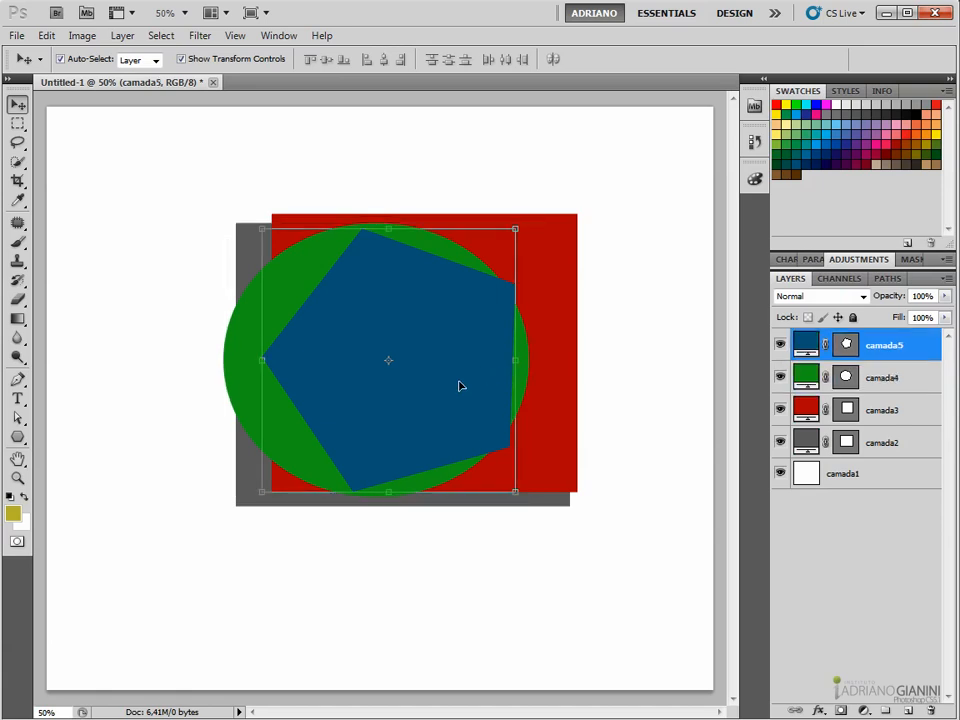
pyautogui.click(540, 362)
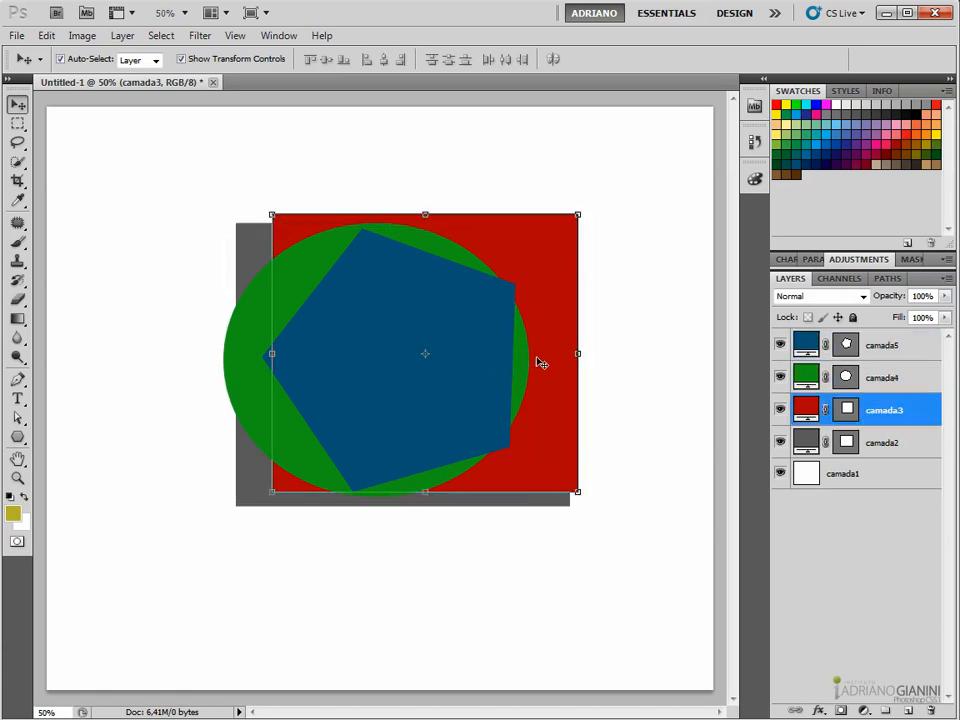
pyautogui.click(310, 581)
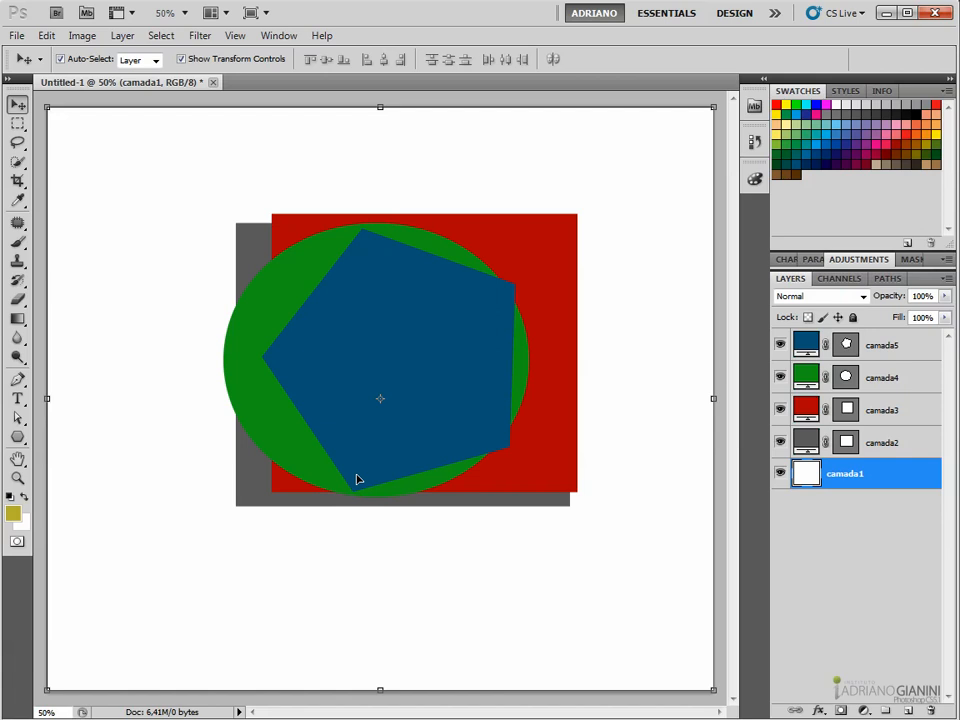
pyautogui.click(282, 311)
pyautogui.click(432, 617)
# - Fully lock the camada5 pentagon layer and move the green circle to the right by picking it through the pentagon
pyautogui.click(439, 381)
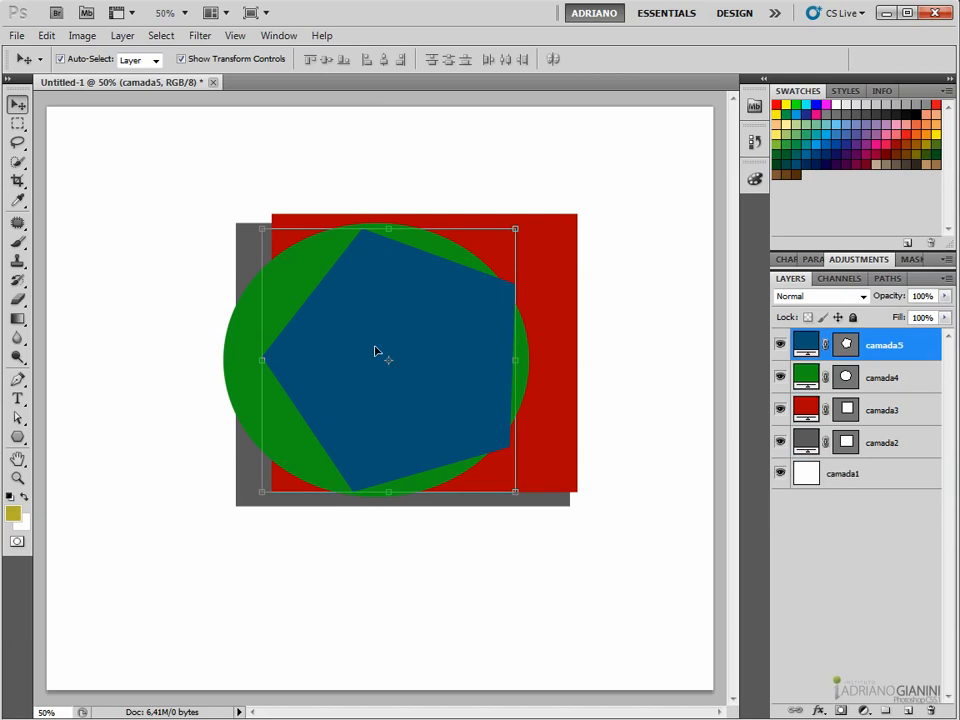
pyautogui.click(853, 318)
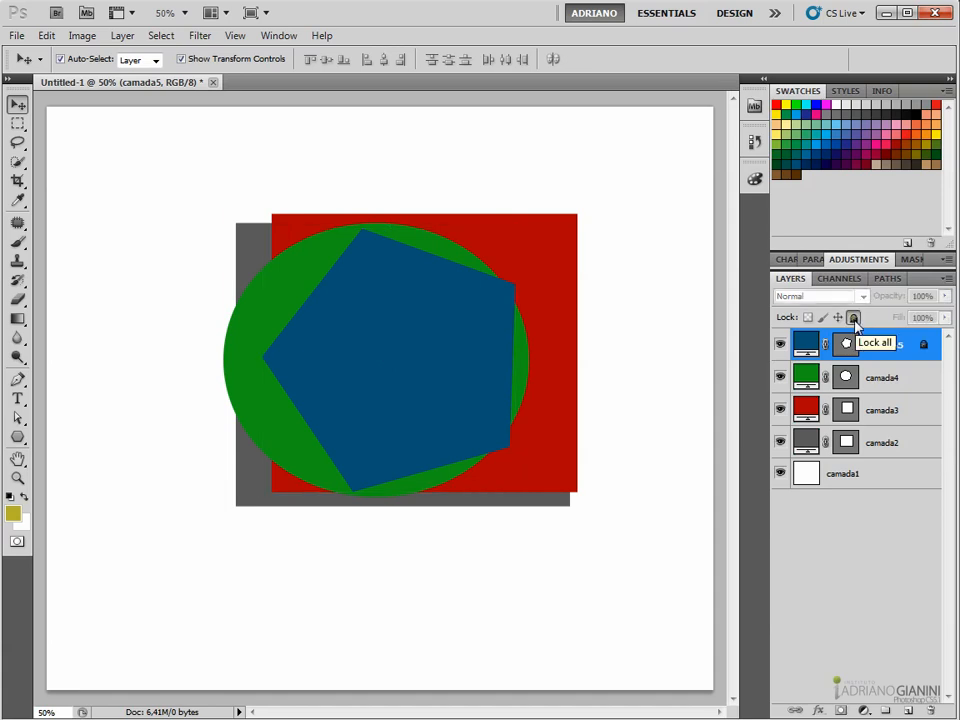
pyautogui.click(379, 379)
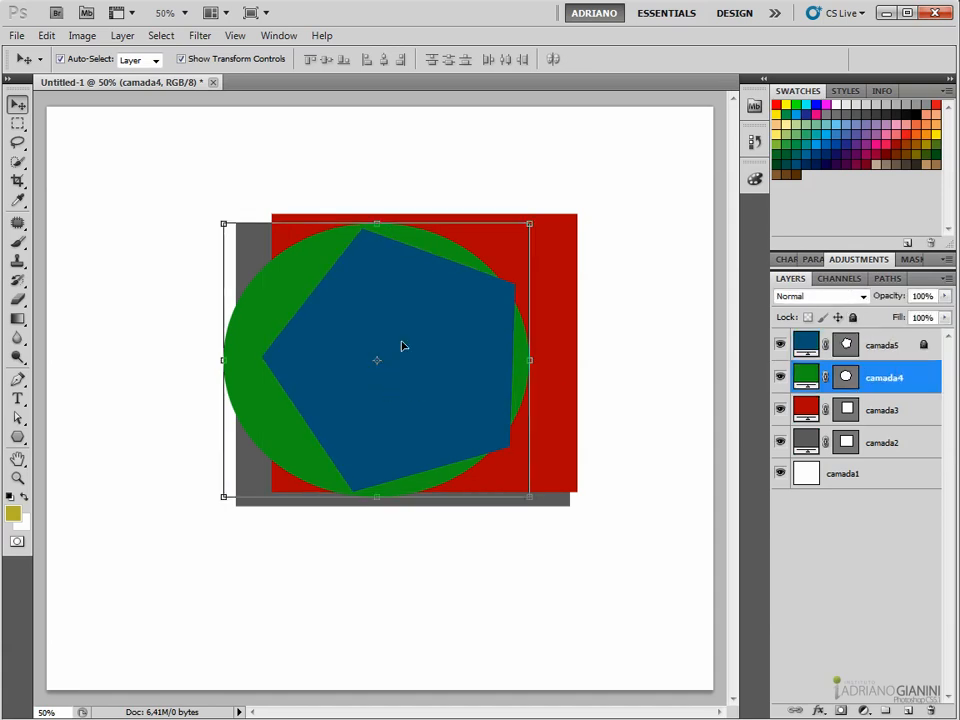
pyautogui.moveTo(388, 347); pyautogui.dragTo(410, 342)
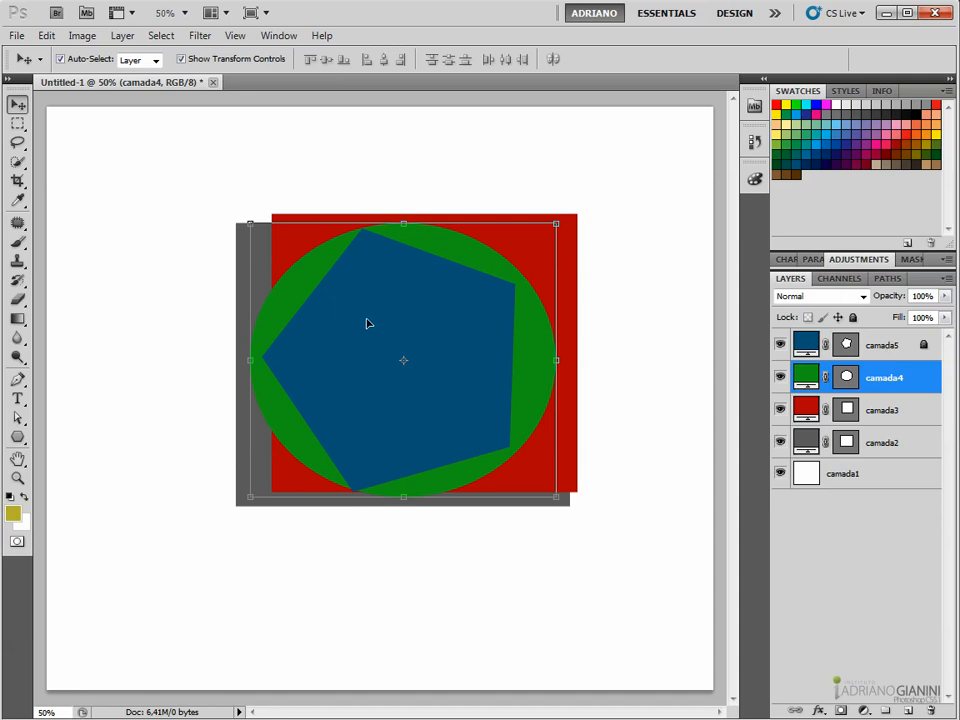
pyautogui.moveTo(450, 343); pyautogui.dragTo(452, 350)
# - Fully lock camada4 and camada3, and move the gray camada2 rectangle right and slightly down beneath the locked shapes
pyautogui.click(853, 317)
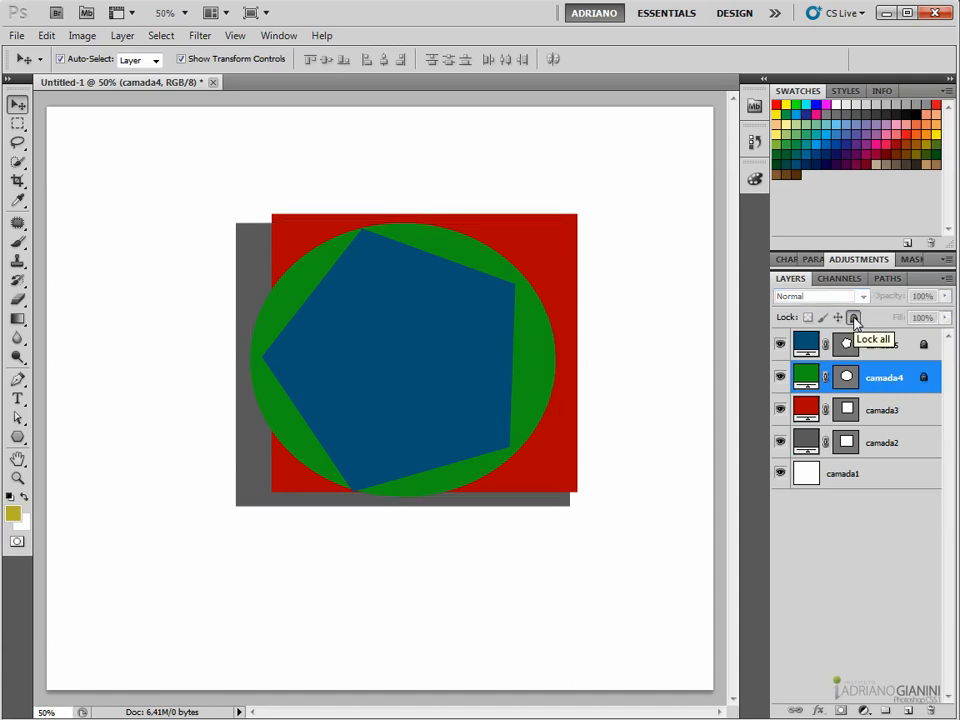
pyautogui.click(459, 317)
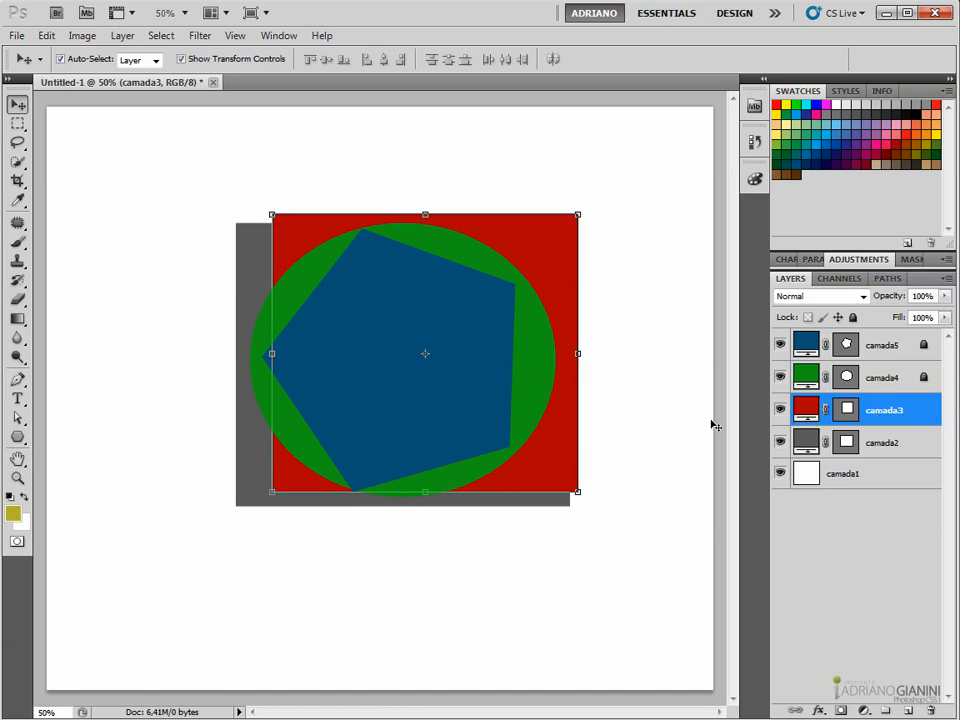
pyautogui.click(853, 317)
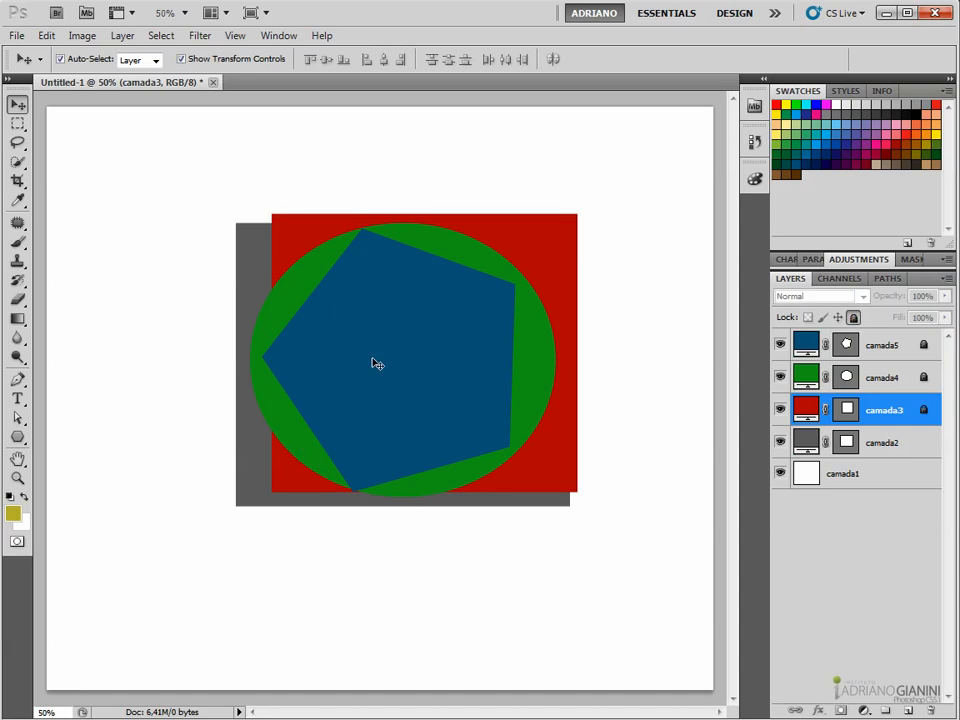
pyautogui.moveTo(392, 333); pyautogui.dragTo(465, 333)
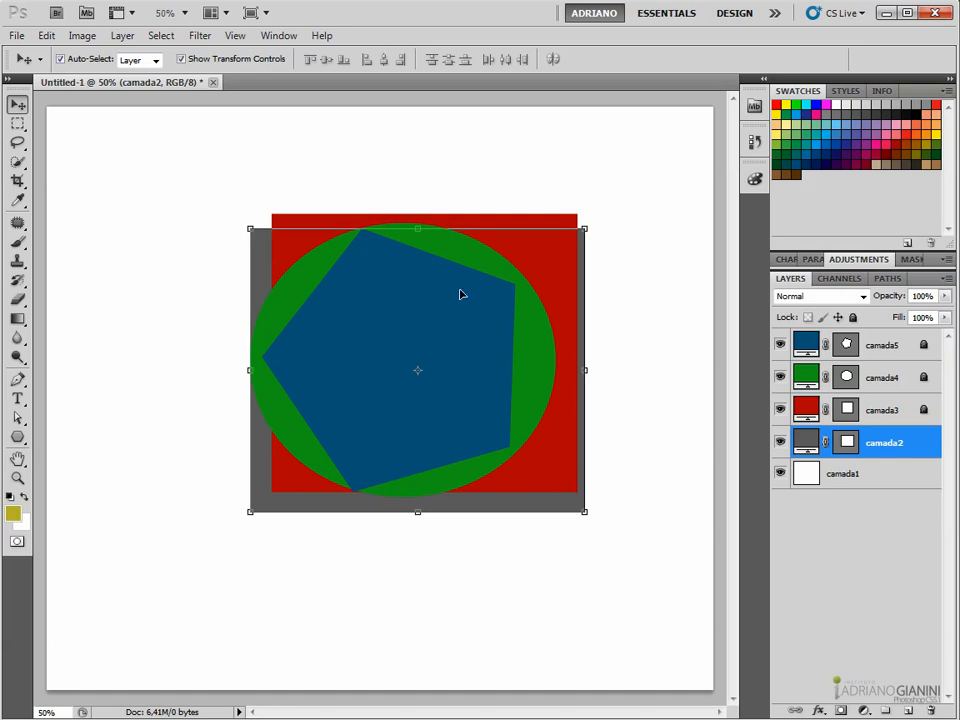
# - Remove the full locks from the camada3, camada4 and camada5 layers
pyautogui.click(877, 410)
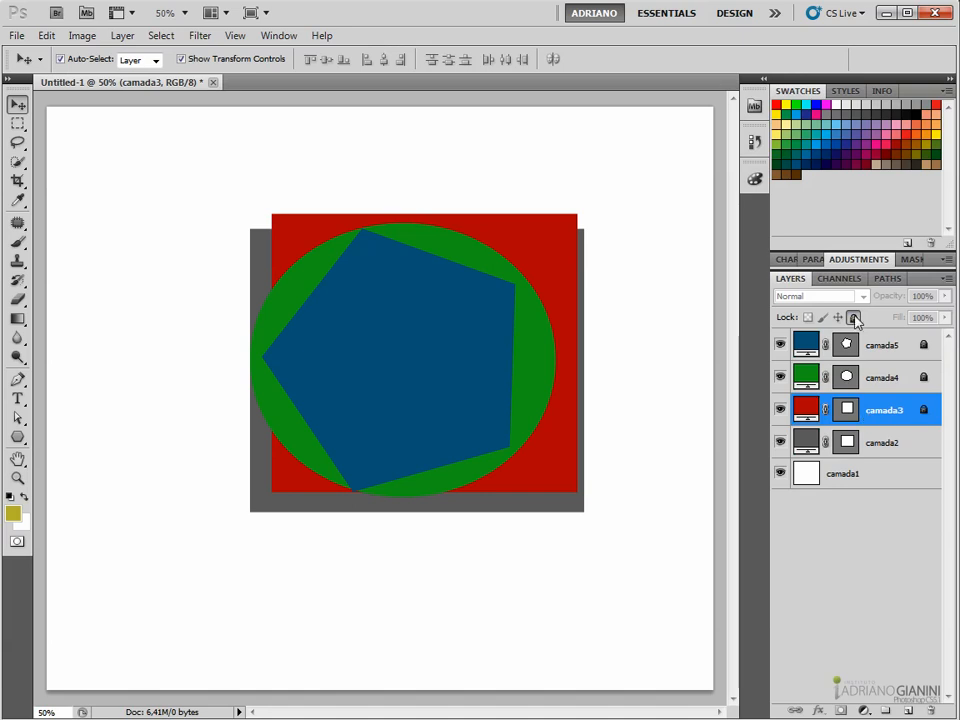
pyautogui.click(890, 376)
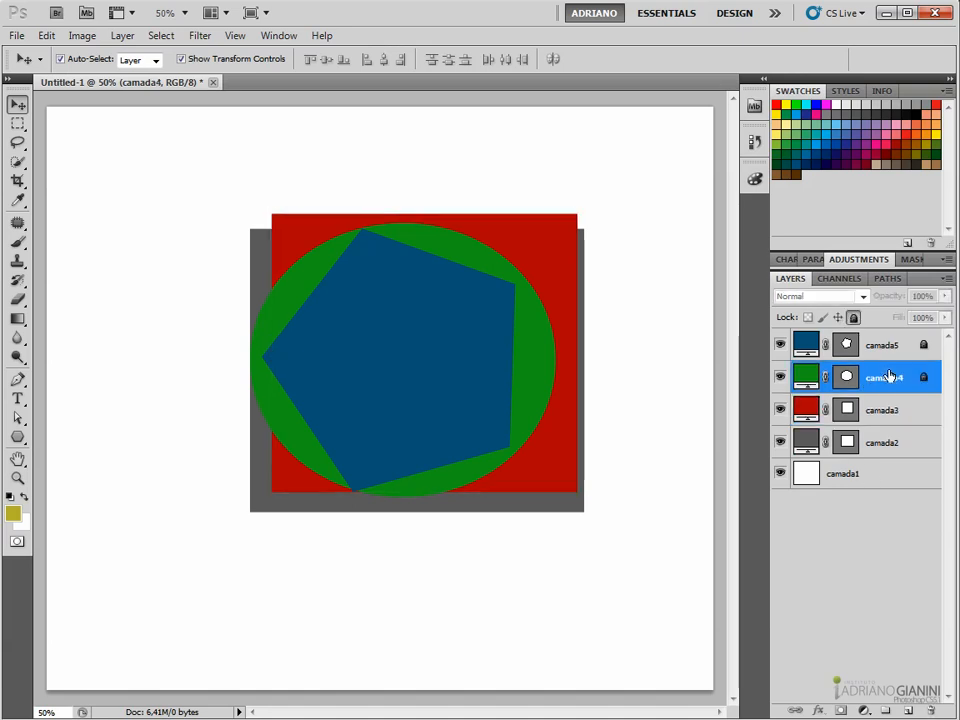
pyautogui.click(866, 340)
pyautogui.click(853, 317)
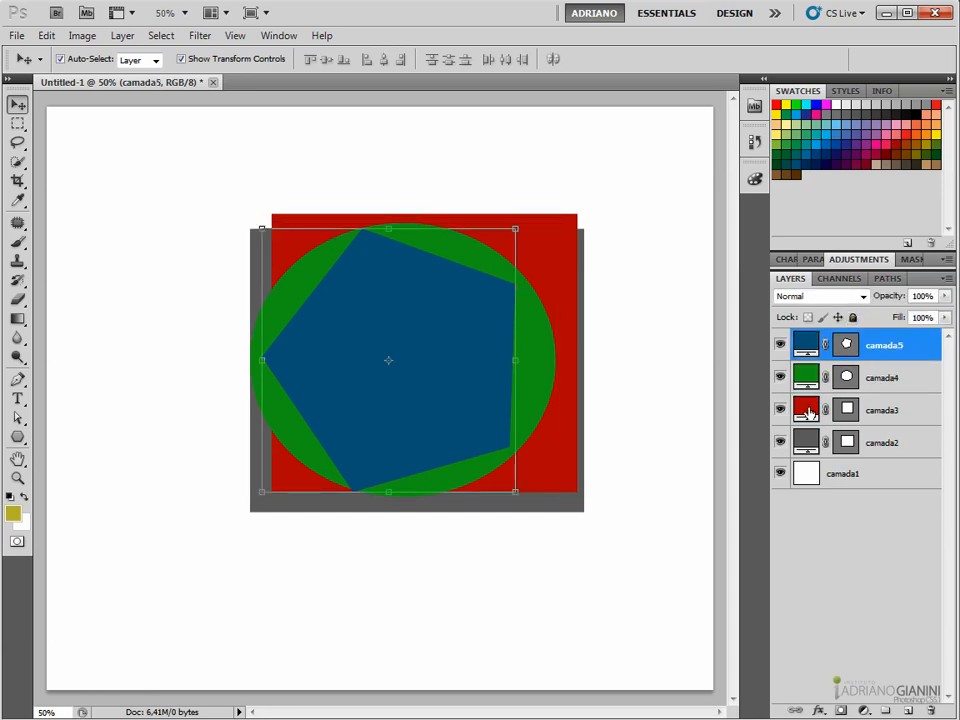
# - Try moving the gray rectangle down and left from under the other shapes, and undo the move
pyautogui.click(600, 566)
pyautogui.click(553, 505)
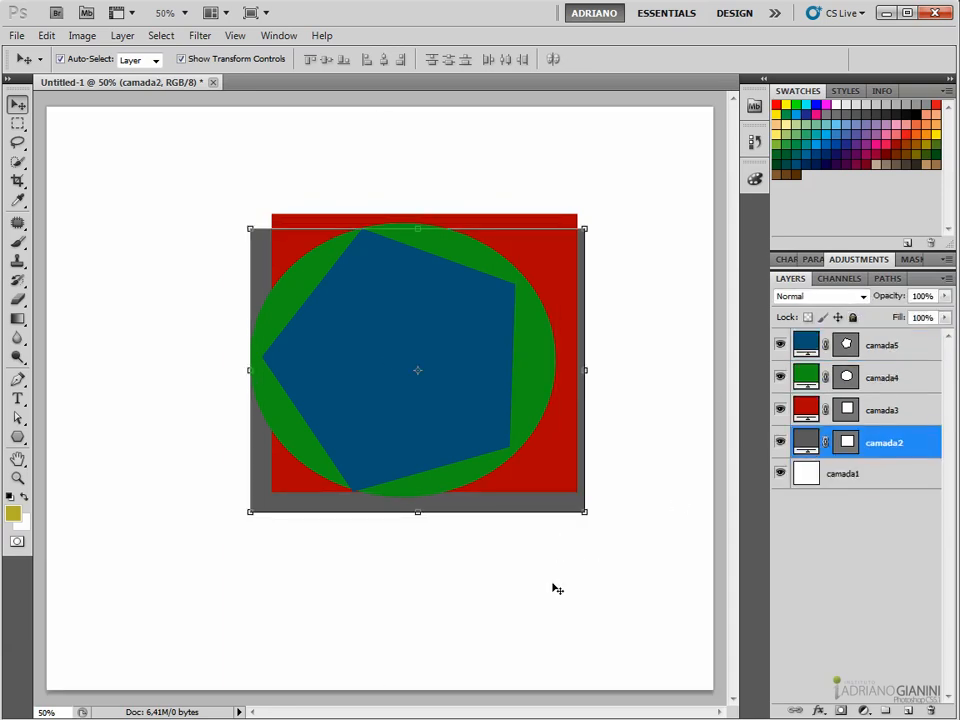
pyautogui.moveTo(544, 508); pyautogui.dragTo(361, 600)
pyautogui.hotkey('ctrl', 'z')
# - Hide the camada5, camada4 and camada3 layers, and move the exposed gray rectangle slightly up and right
pyautogui.click(443, 305)
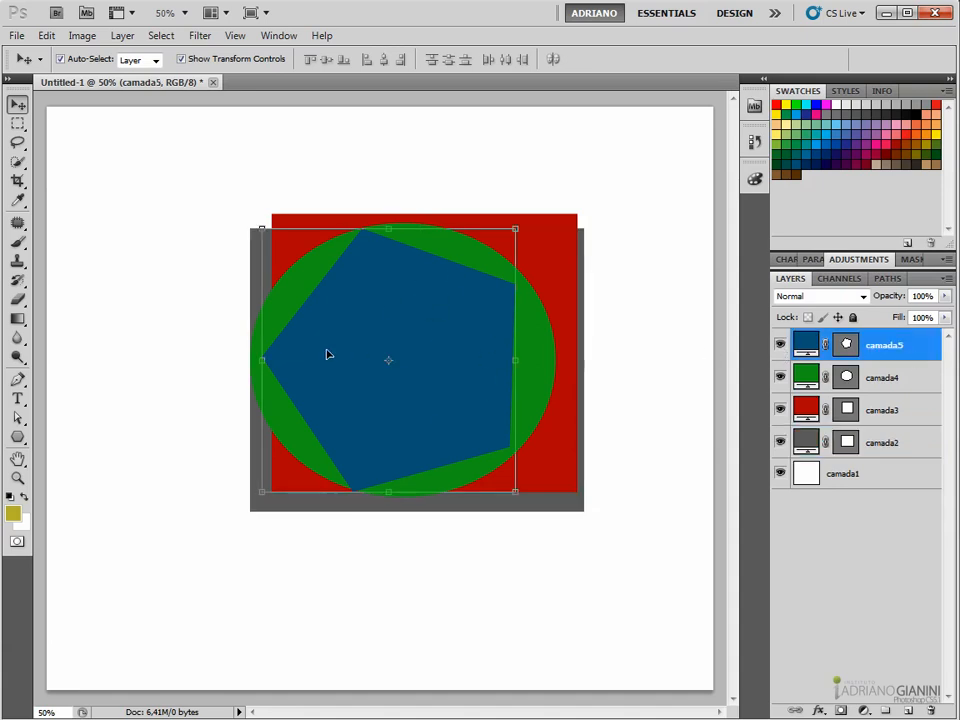
pyautogui.click(780, 345)
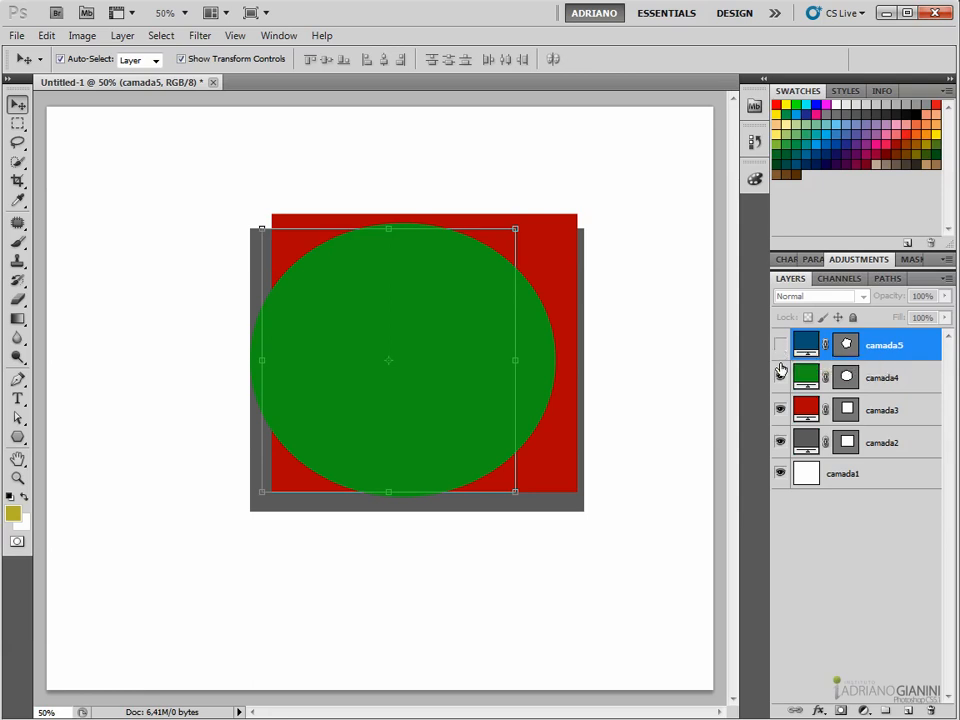
pyautogui.click(780, 380)
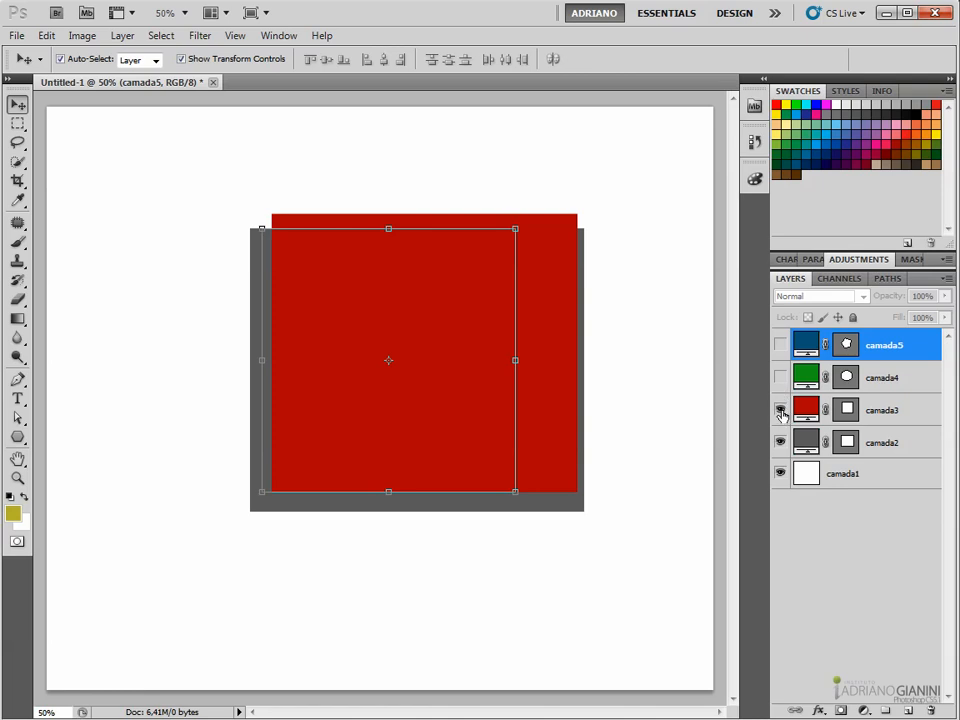
pyautogui.click(780, 409)
pyautogui.click(418, 348)
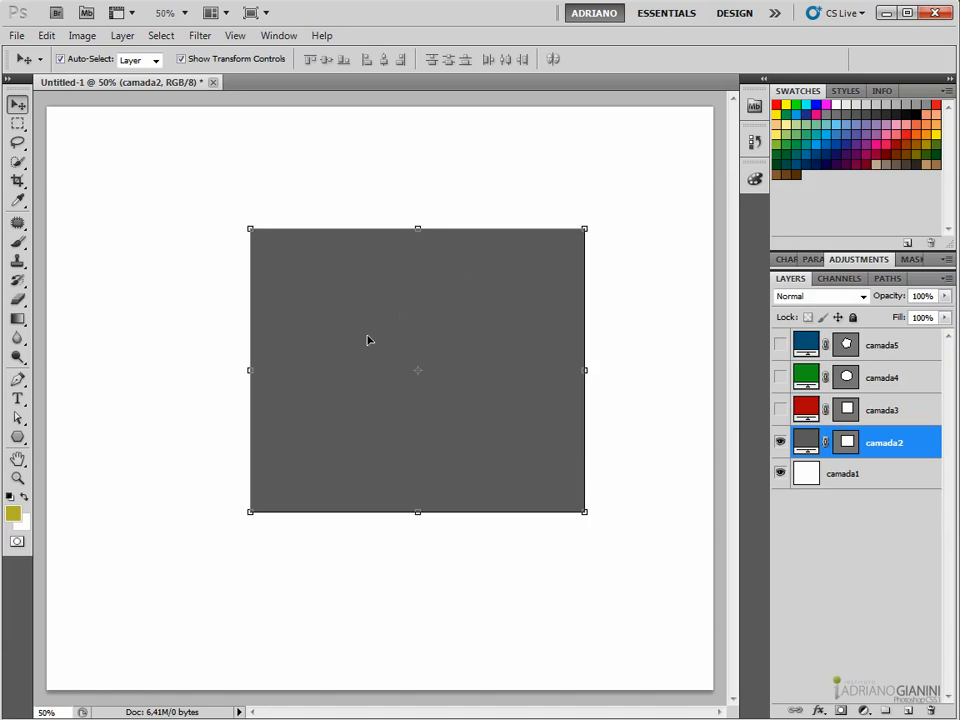
pyautogui.moveTo(506, 331)
pyautogui.mouseDown()
pyautogui.moveTo(514, 400)
pyautogui.moveTo(489, 388)
pyautogui.moveTo(482, 439)
pyautogui.moveTo(444, 373)
pyautogui.moveTo(494, 349)
pyautogui.moveTo(503, 326)
pyautogui.mouseUp()
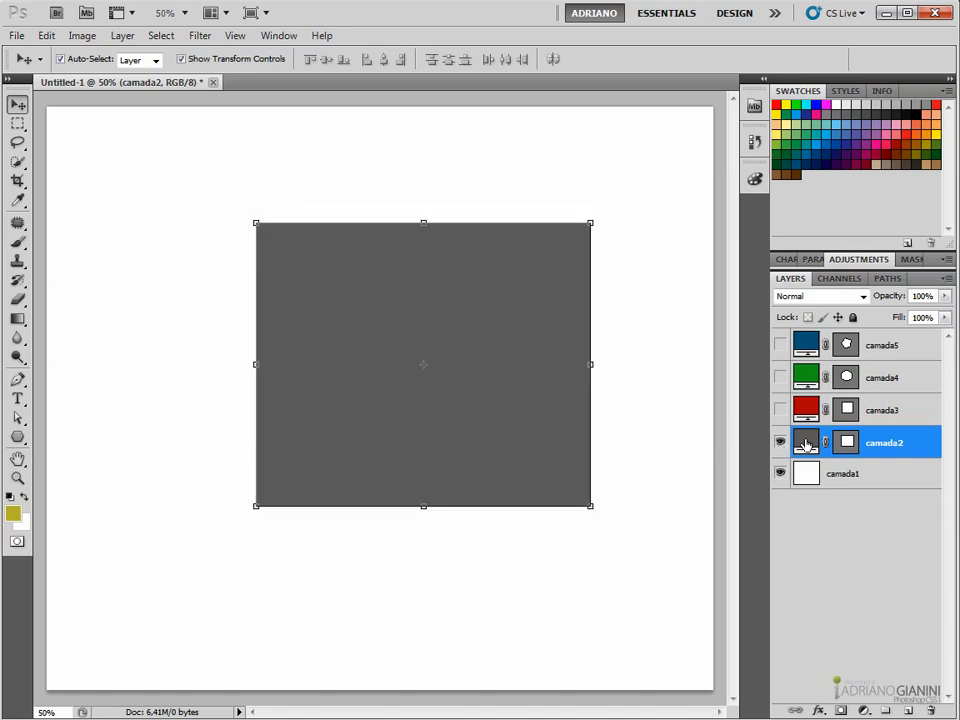
# - Recolor the camada2 rectangle to teal #118084 and scale it down slightly from its upper-right corner
pyautogui.doubleClick(806, 444)
pyautogui.click(452, 418)
pyautogui.click(450, 456)
pyautogui.click(500, 465)
pyautogui.click(500, 460)
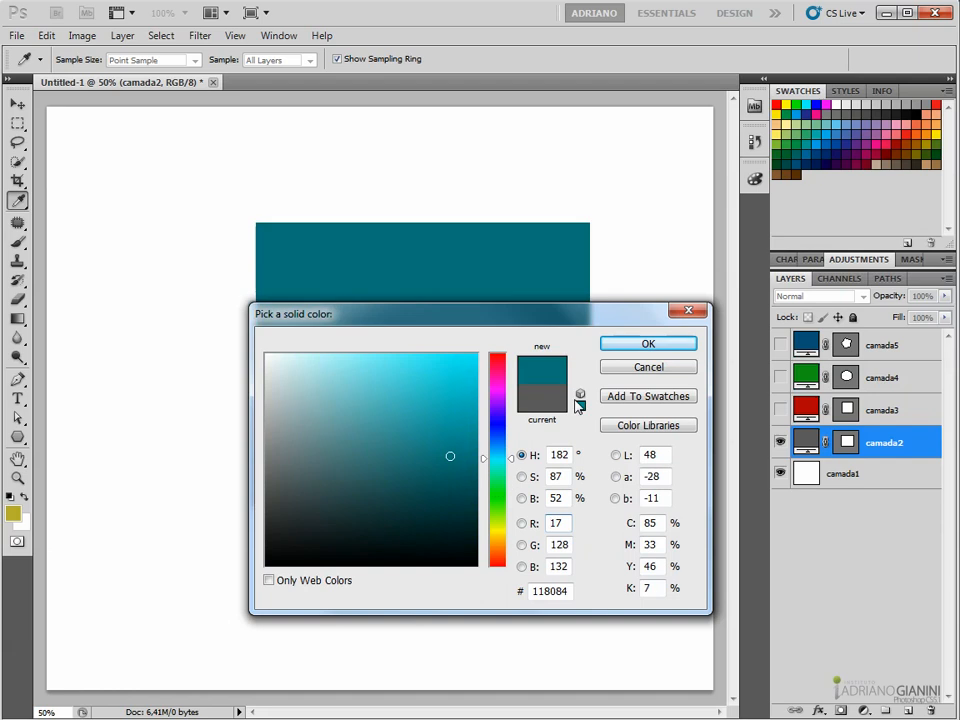
pyautogui.click(633, 349)
pyautogui.moveTo(591, 222); pyautogui.dragTo(568, 240)
pyautogui.press('Return')
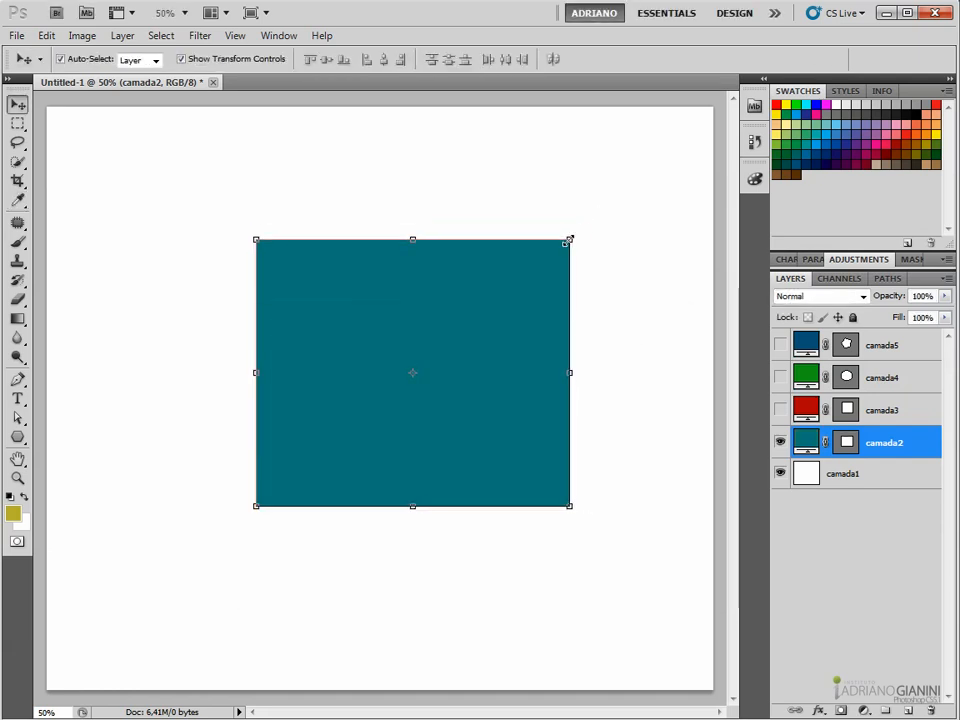
# - Show the camada3, camada4 and camada5 layers again and select the background layer camada1
pyautogui.click(780, 409)
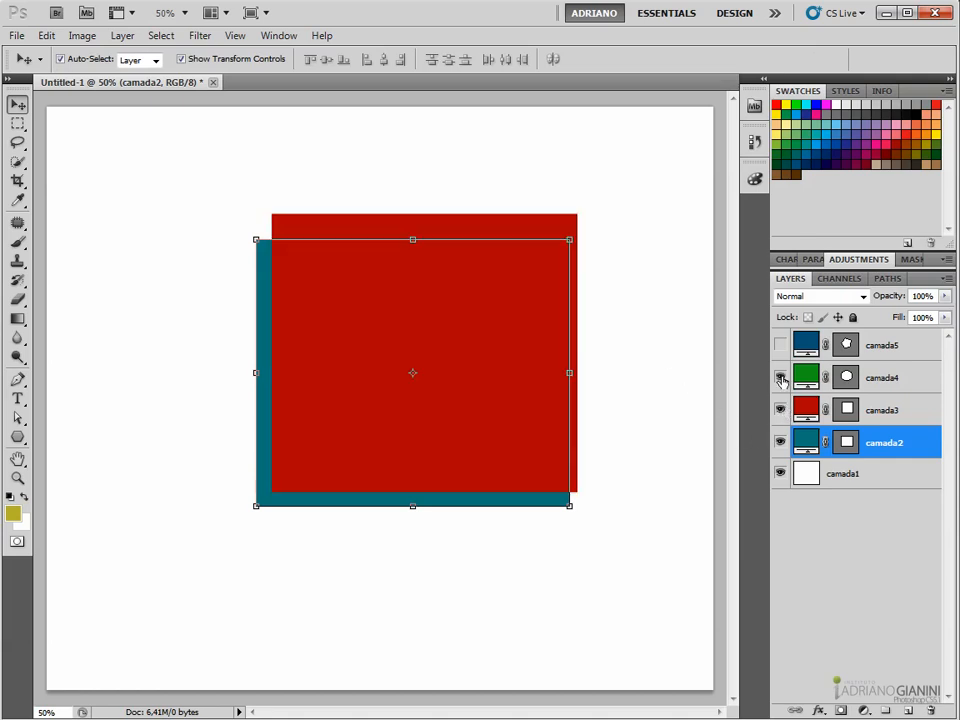
pyautogui.click(780, 377)
pyautogui.click(780, 344)
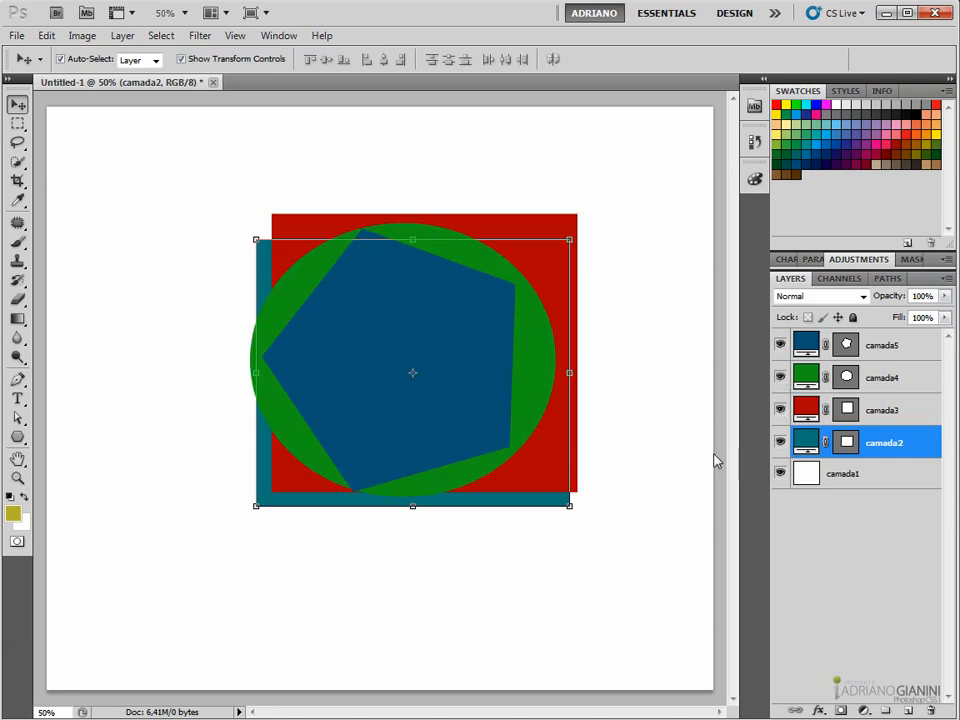
pyautogui.moveTo(781, 345)
pyautogui.mouseDown()
pyautogui.moveTo(781, 422)
pyautogui.moveTo(781, 345)
pyautogui.mouseUp()
pyautogui.click(567, 561)
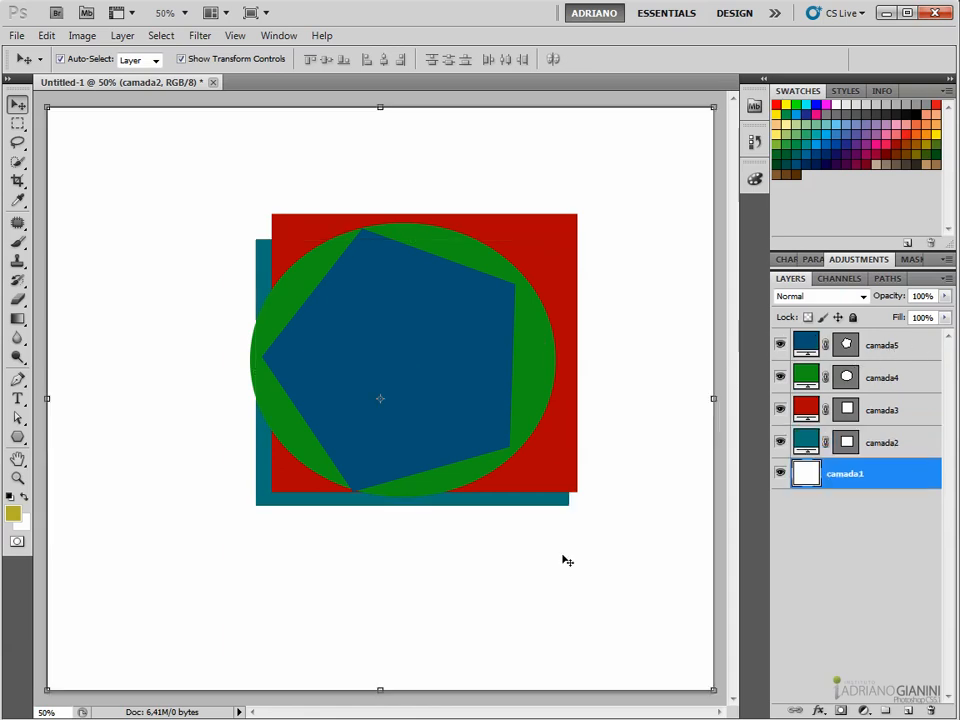